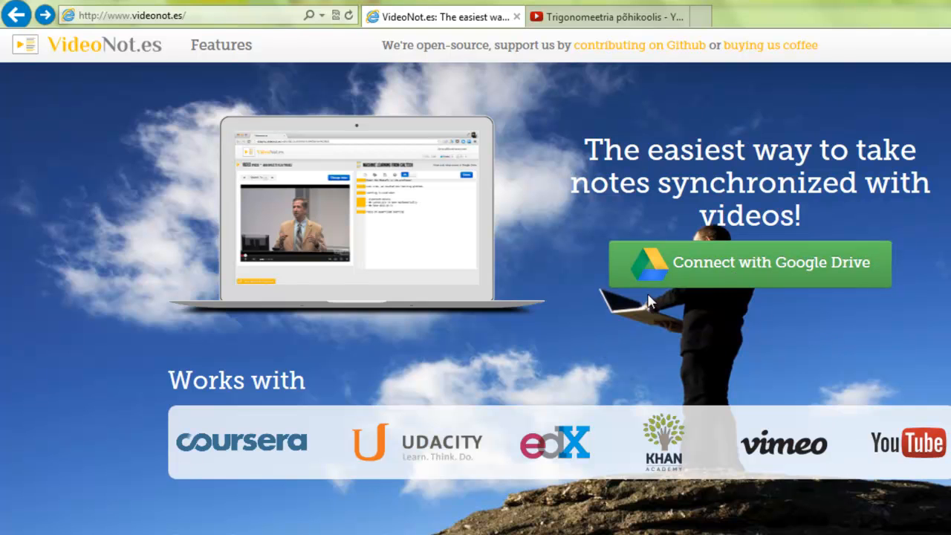
- Connect VideoNot.es to Google Drive by signing in with the Google account email and password
left_click(706, 268)
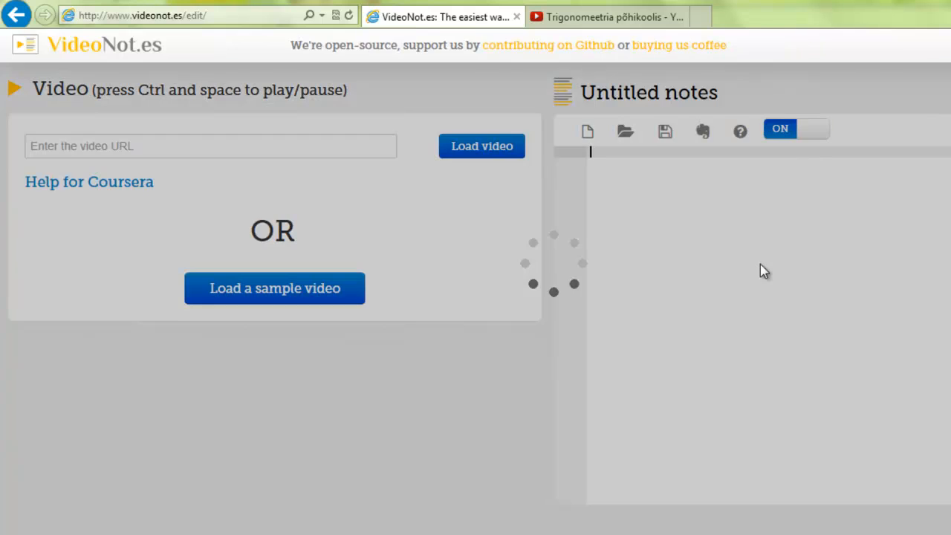
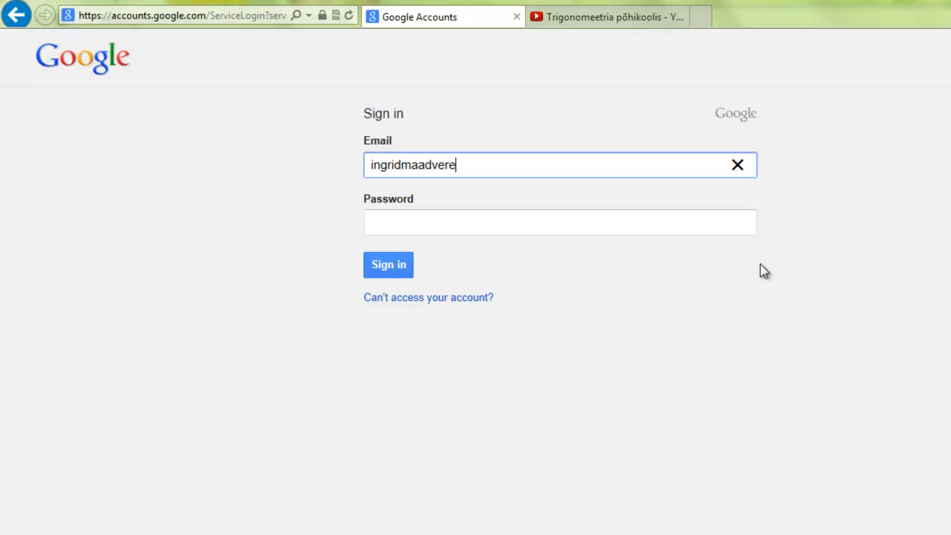
key("Tab")
type("•••••••••")
key("Return")
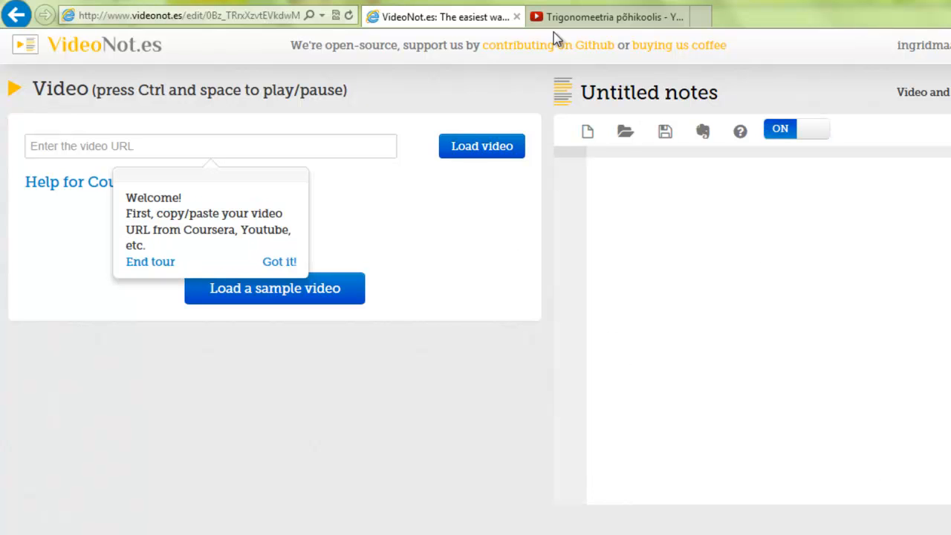
- Copy the YouTube lesson's web address and bring it back to the VideoNot.es video URL field
left_click(595, 19)
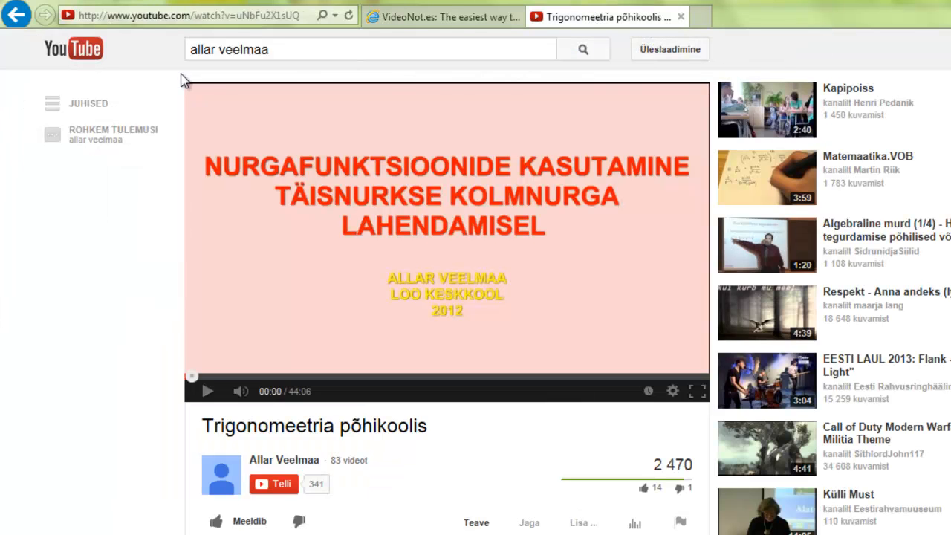
left_click(189, 18)
key("ctrl+c")
right_click(188, 23)
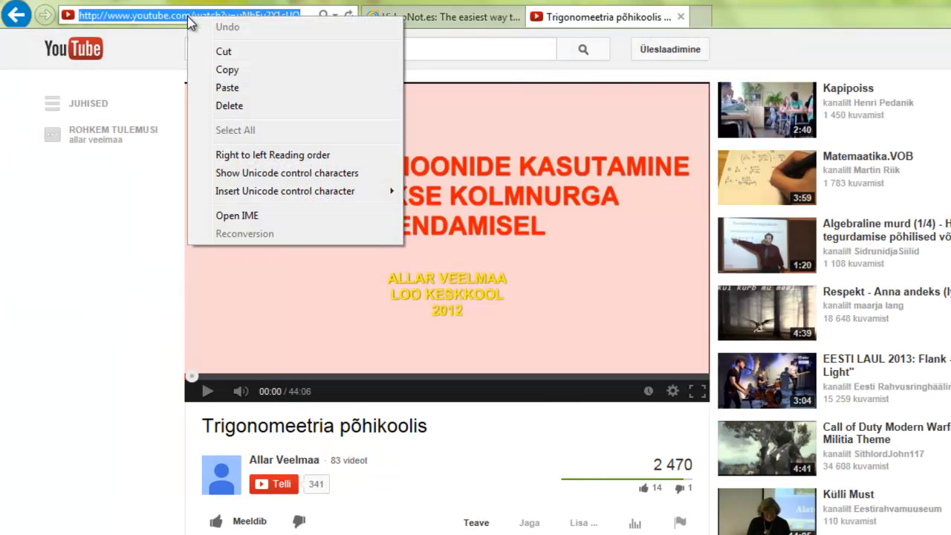
left_click(237, 71)
left_click(437, 21)
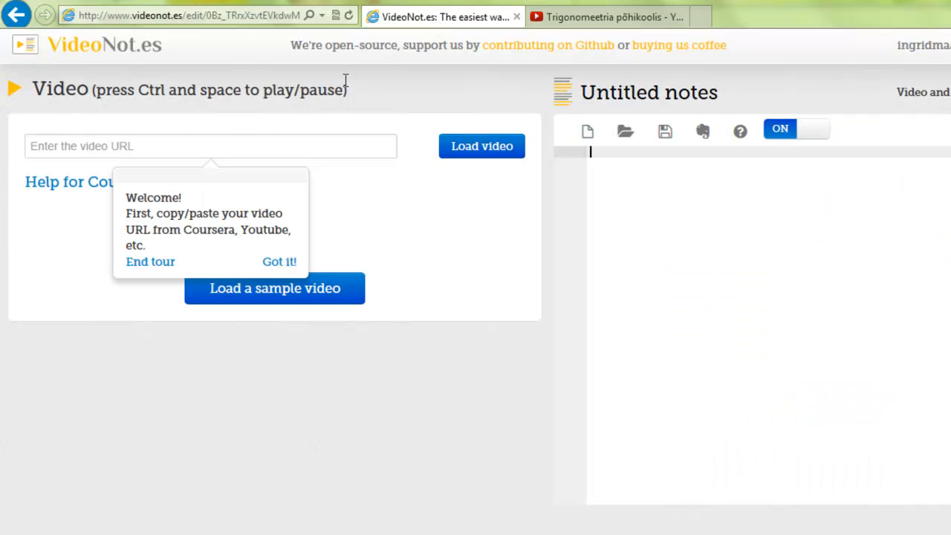
left_click(232, 148)
- Paste the Trigonomeetria põhikoolis YouTube link, load the 44:06 video, and end the welcome tour
key("ctrl+v")
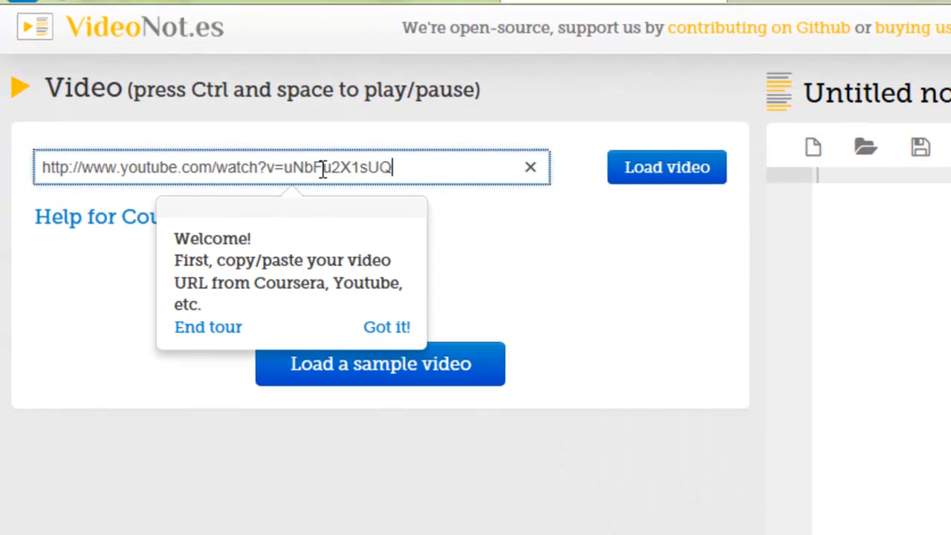
left_click(671, 168)
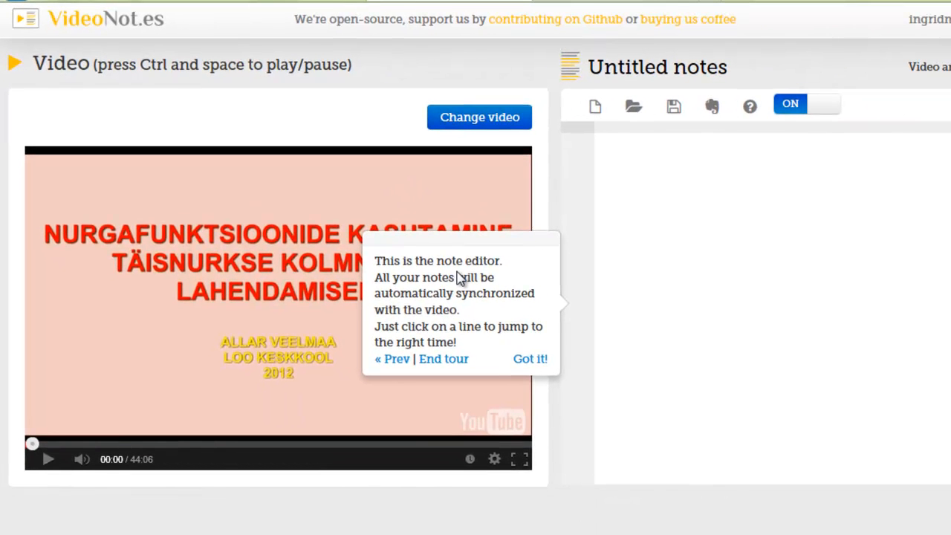
left_click(442, 362)
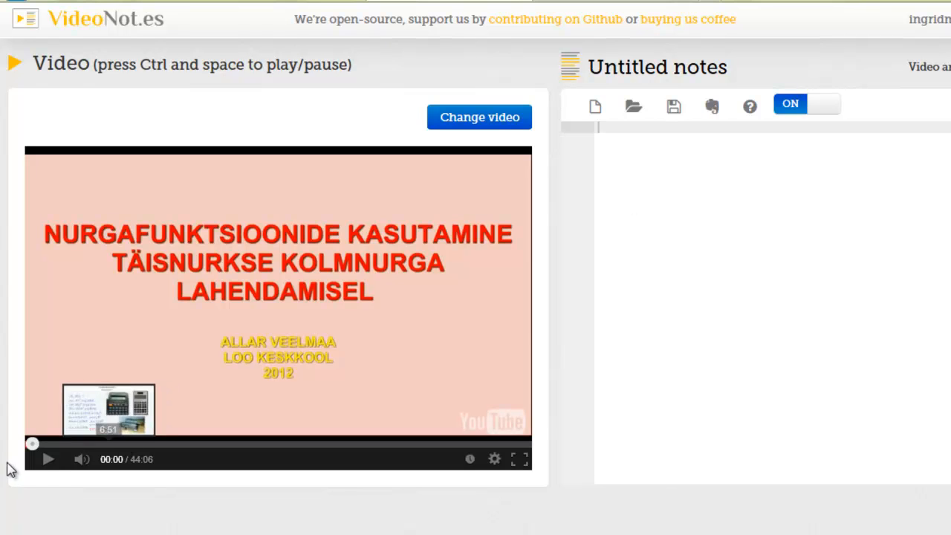
- Play the lesson and add the notes 'Arvuti kasutamine sin cos tan leidmiseks.' and 'Pildid arvutitest.'
left_click(46, 462)
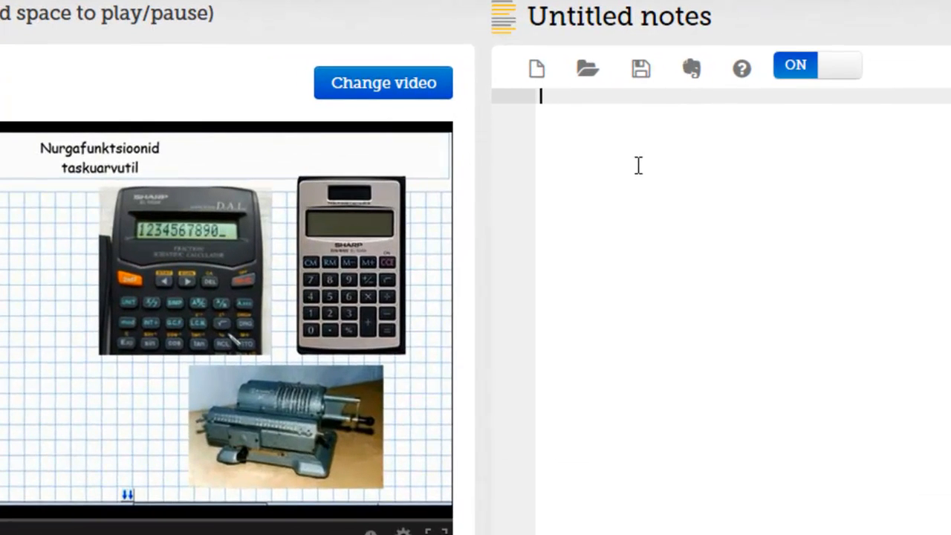
type("Arv")
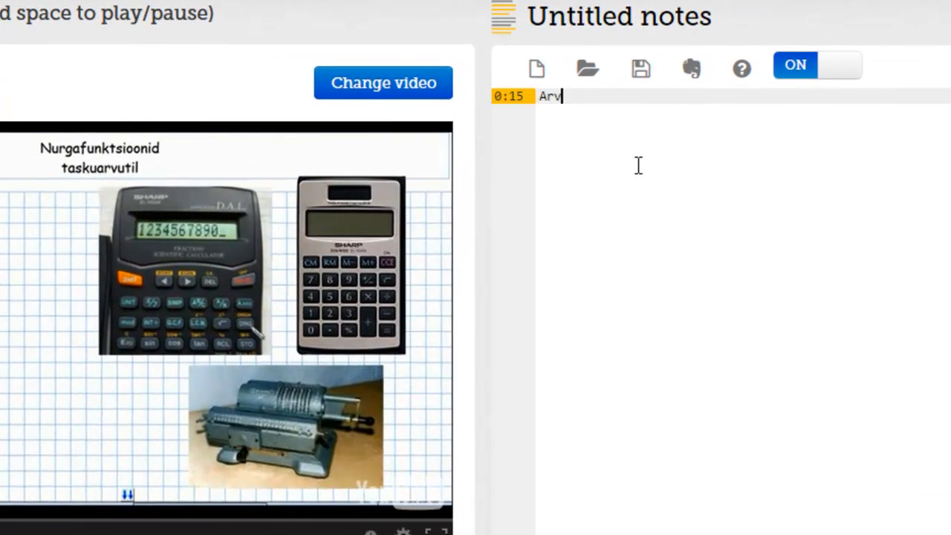
type("uti kasutami")
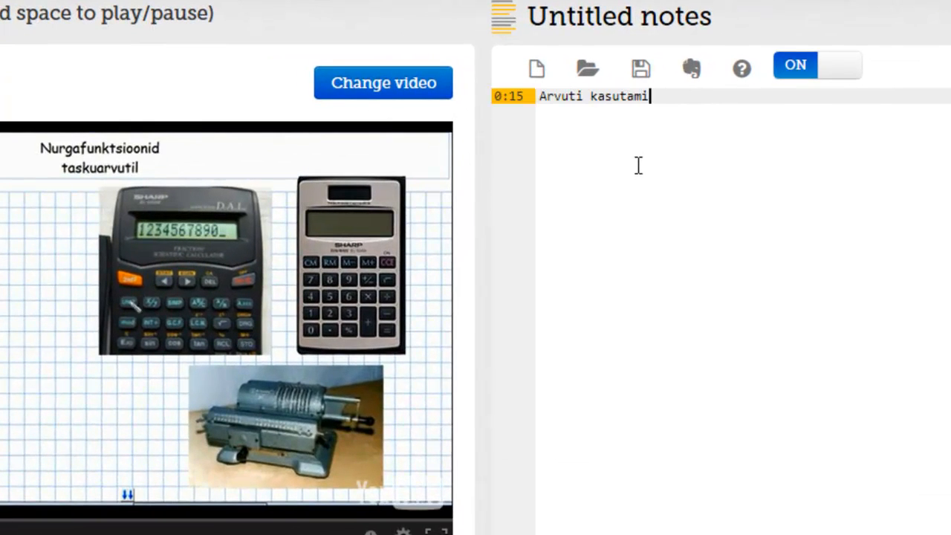
type("ne sin")
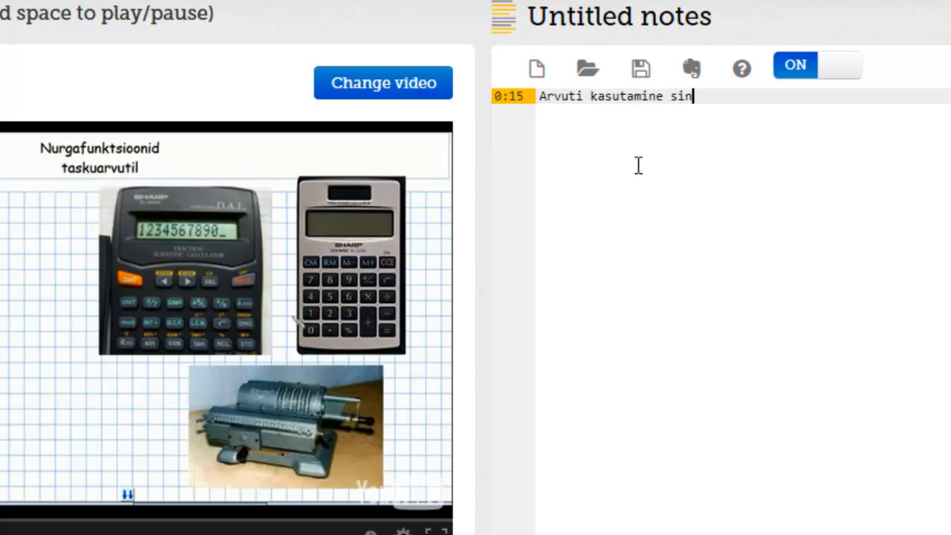
type(" cos tan ")
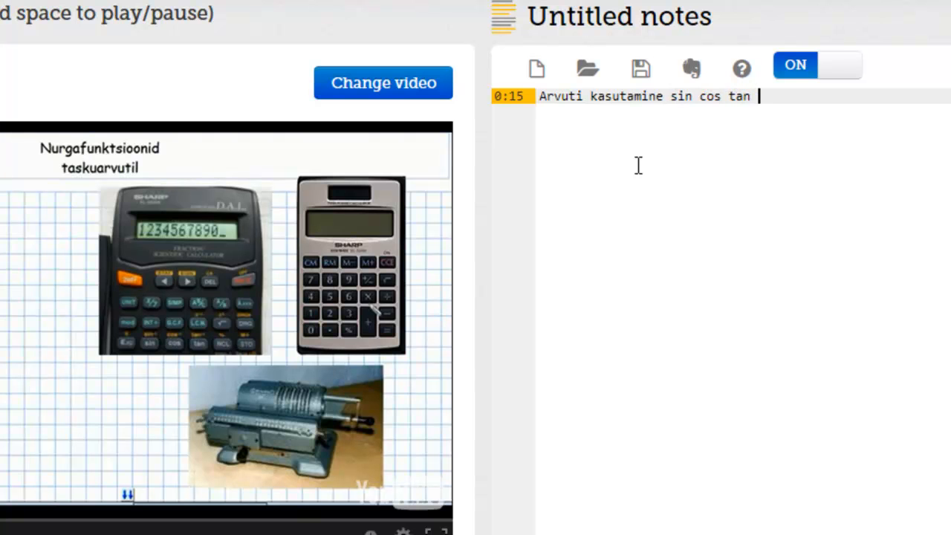
type("leidmiseks.")
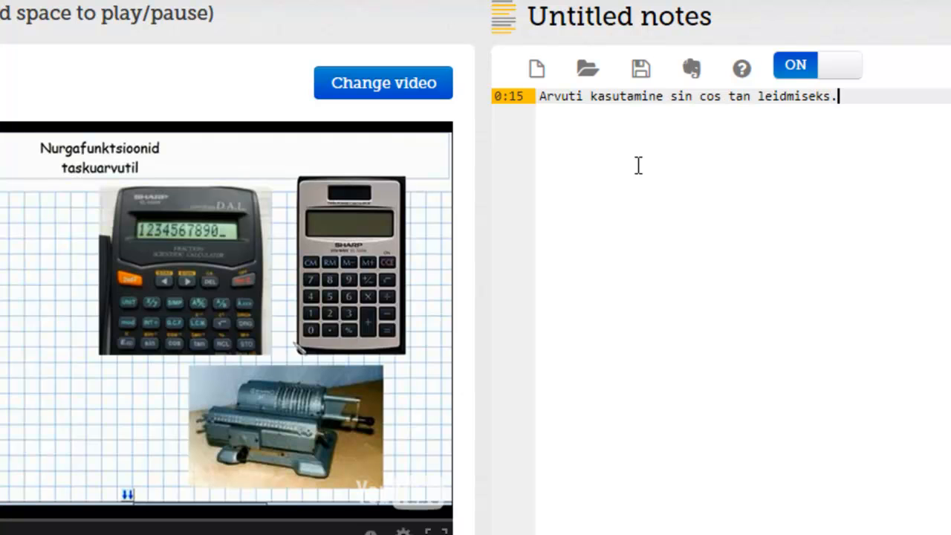
key("Return")
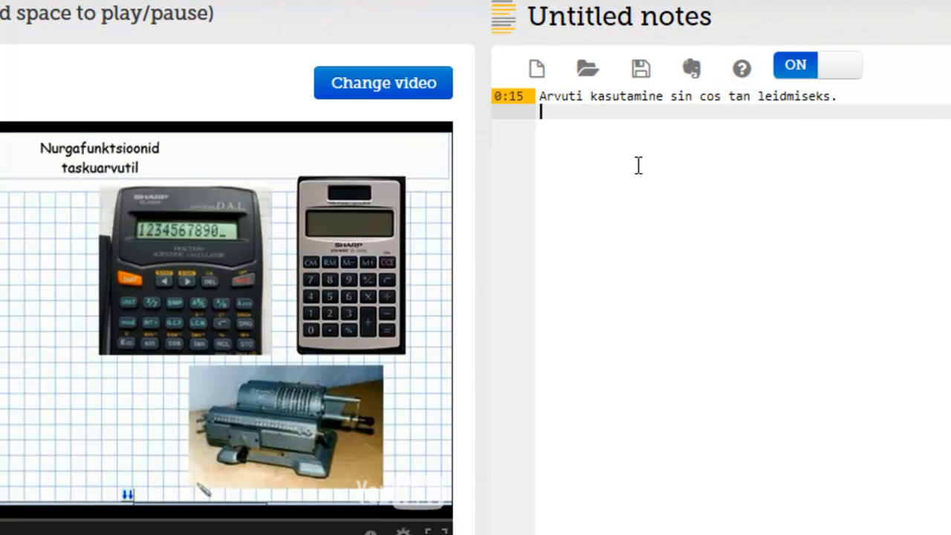
type("Pildid arvutites")
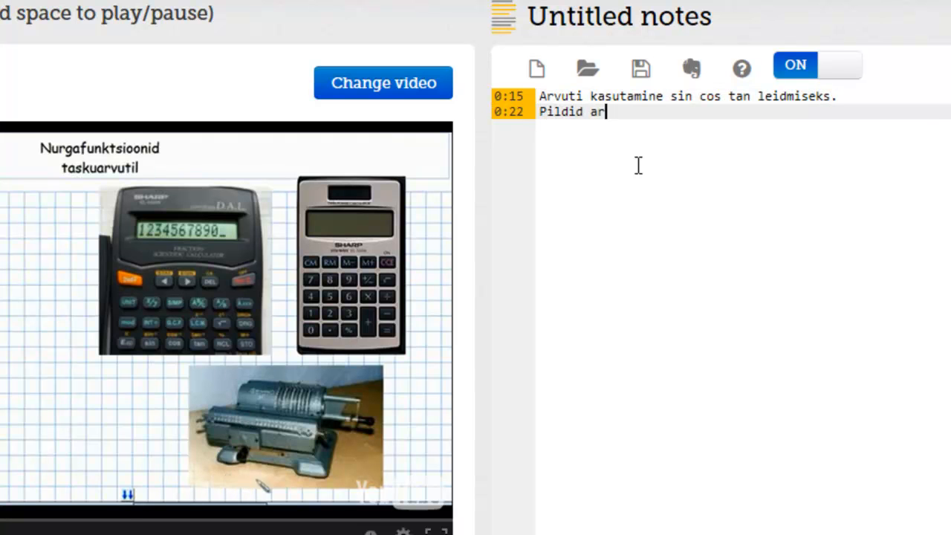
type("t.")
key("Return")
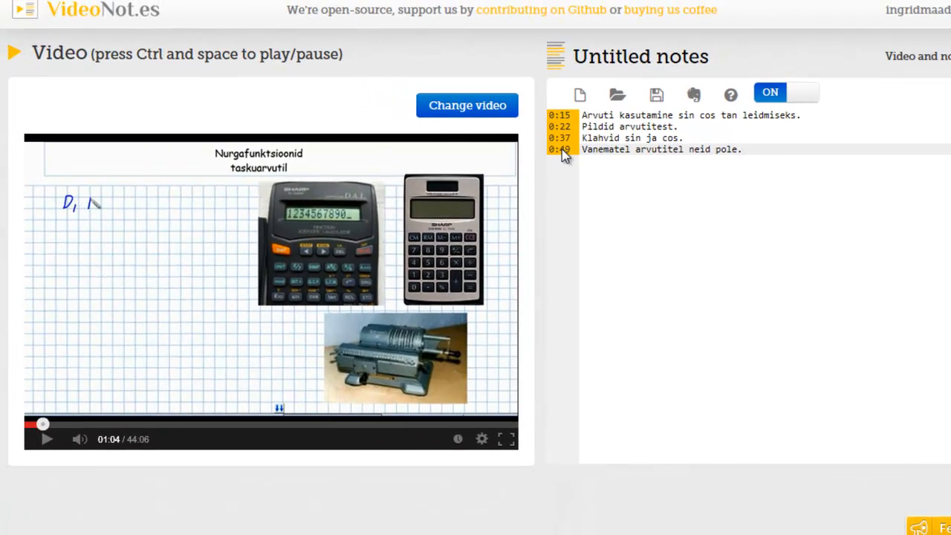
- Seek the video through the note timestamps 0:22, 0:37, 0:15, 0:37, ending at 0:49
left_click(616, 127)
key("shift+End")
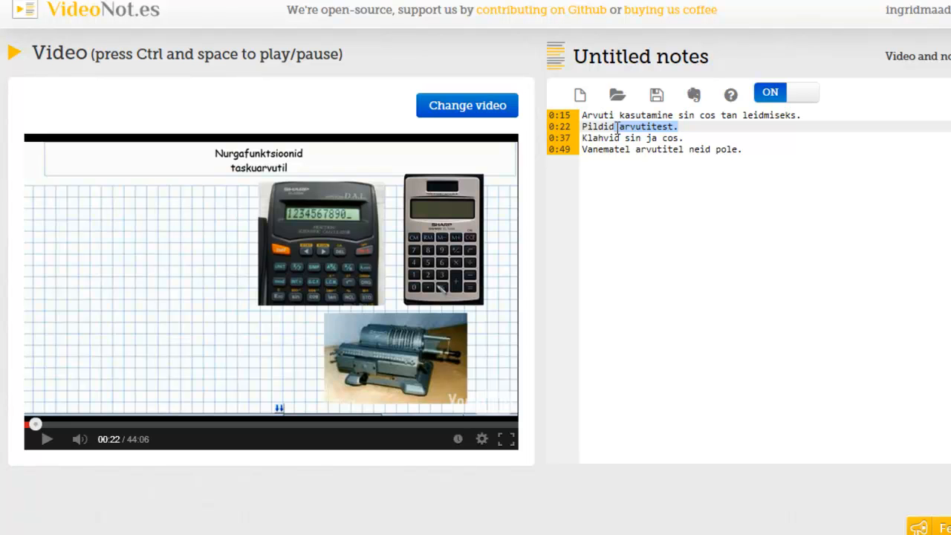
left_click(612, 138)
key("shift+End")
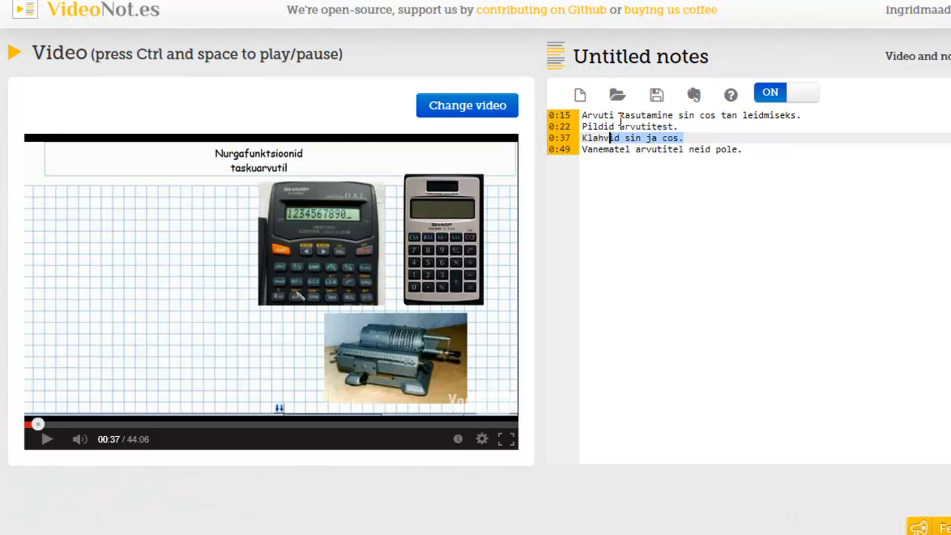
left_click(619, 117)
key("shift+End")
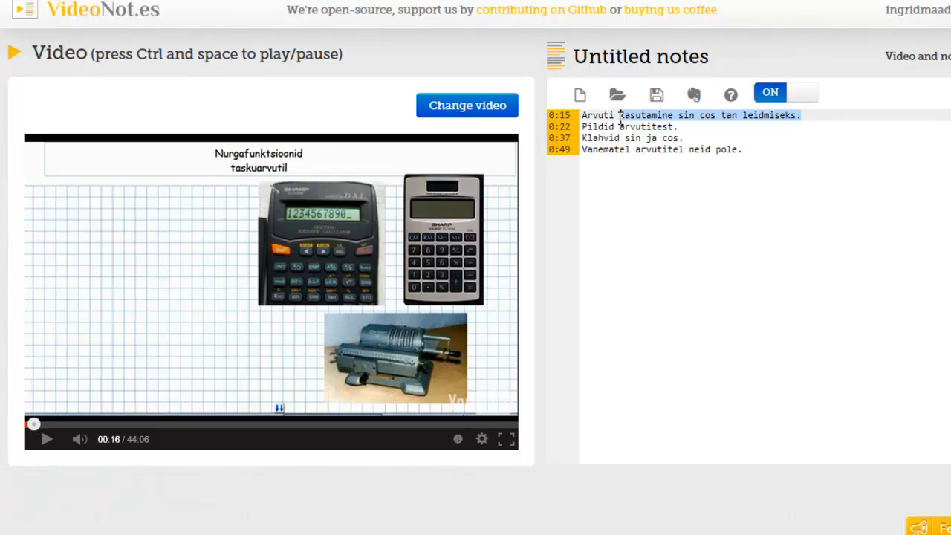
left_click(616, 139)
key("shift+End")
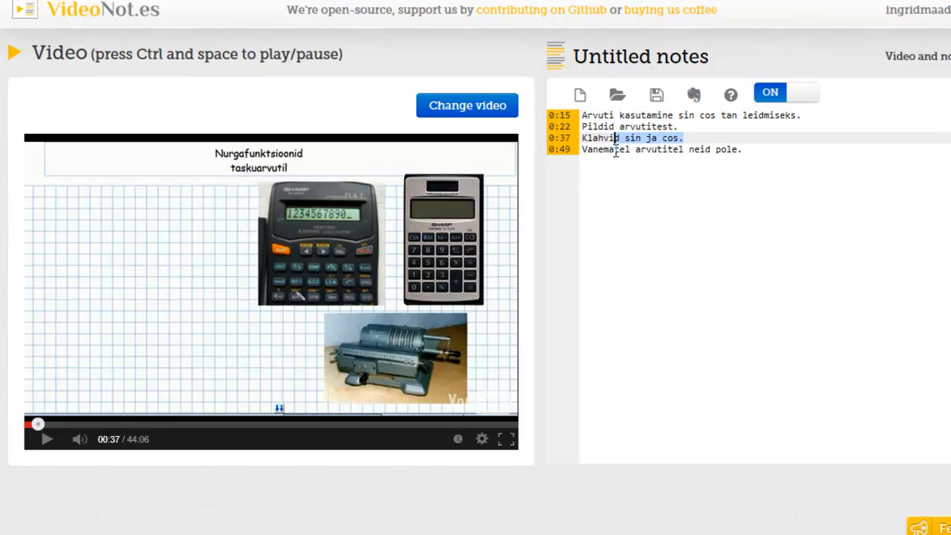
left_click(616, 150)
key("shift+End")
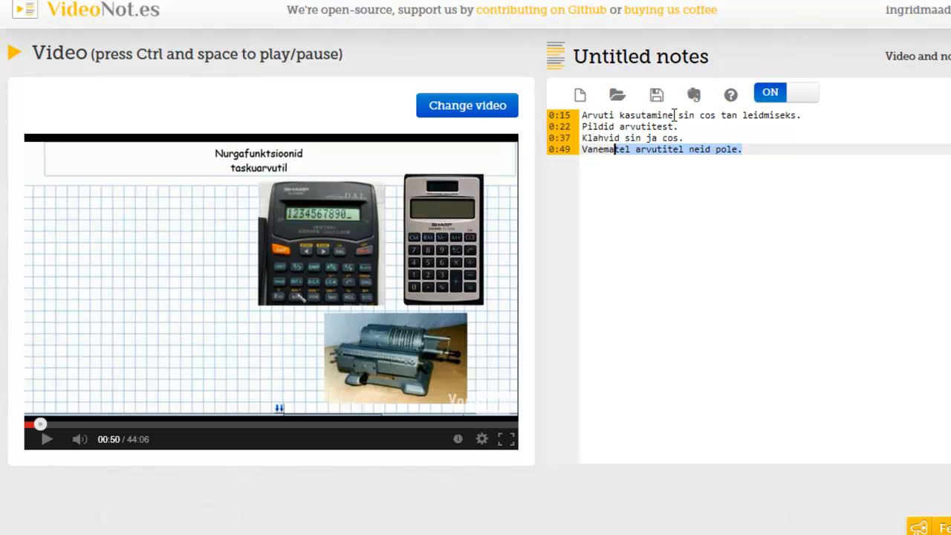
- Replace the 'Untitled notes' title with 'Nurgafunktisoonid' plus the author's initial and surname in brackets, then save
left_click(651, 55)
triple_click(421, 153)
type("Nurgafunktisoonid")
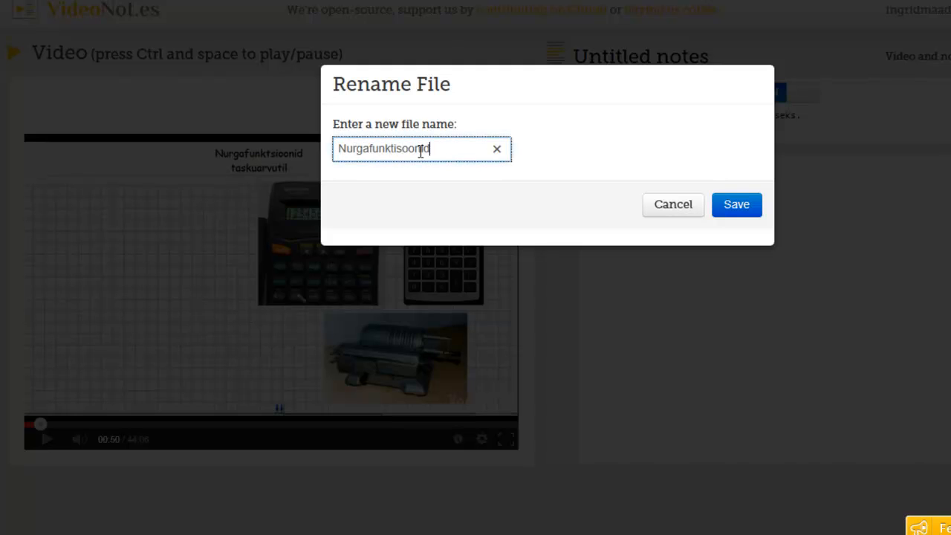
type(" (A. Veelmaa)")
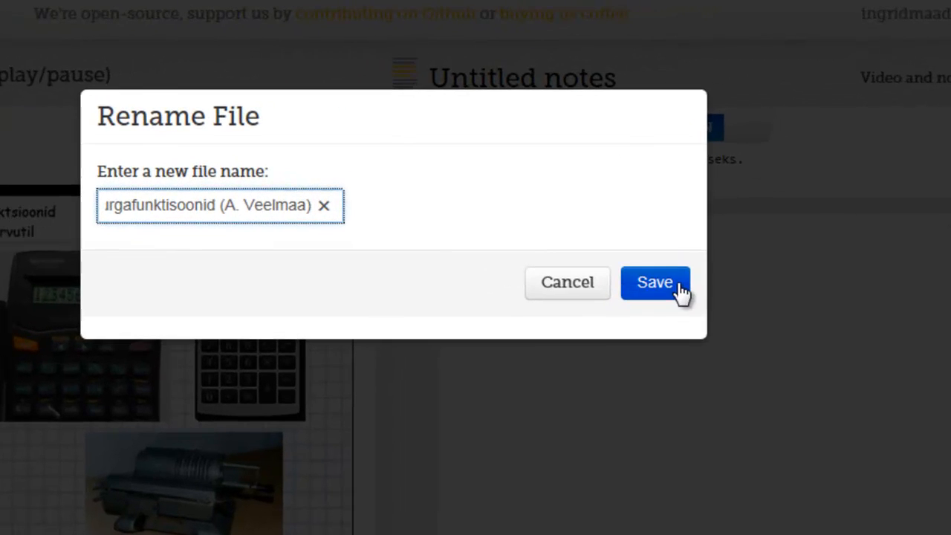
left_click(736, 204)
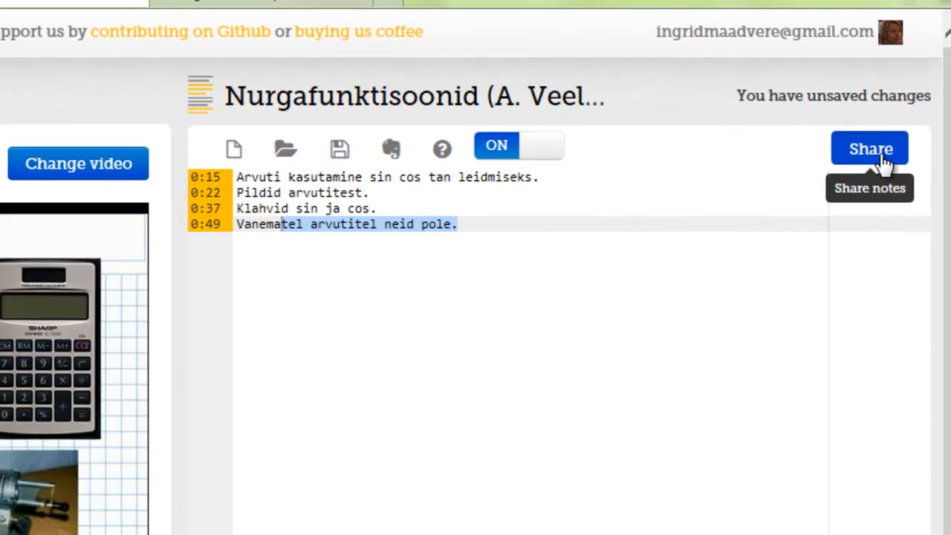
- Invite the suggested contact with Can edit permission via Share & save, then close sharing
left_click(882, 163)
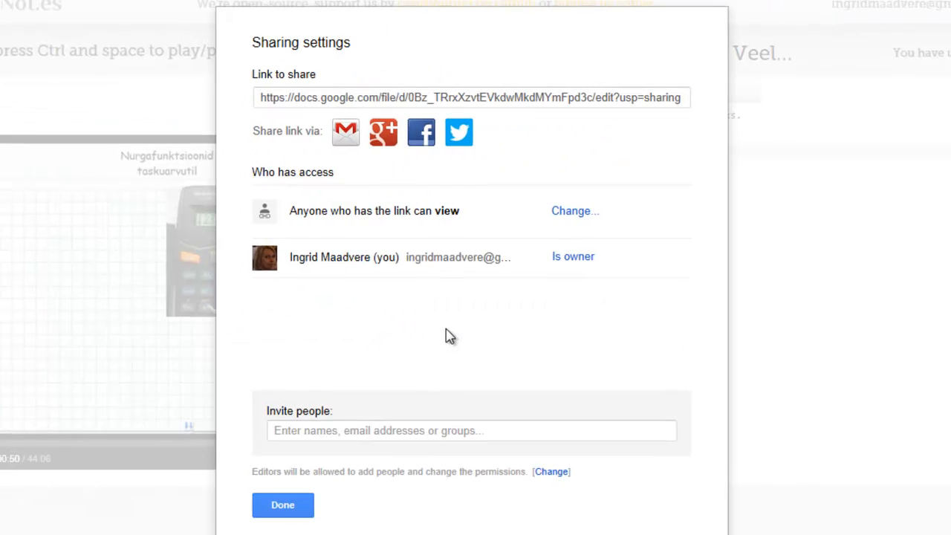
left_click(297, 435)
type("si")
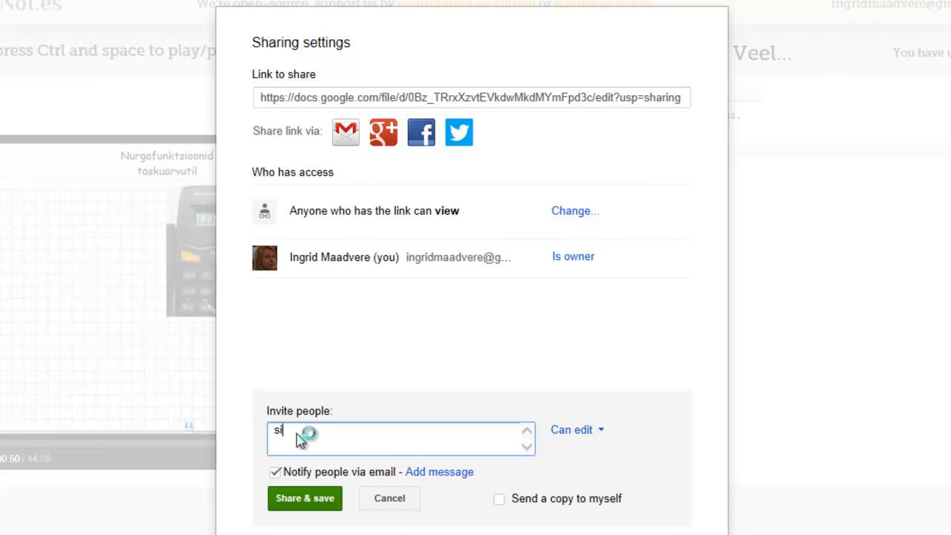
type("ret")
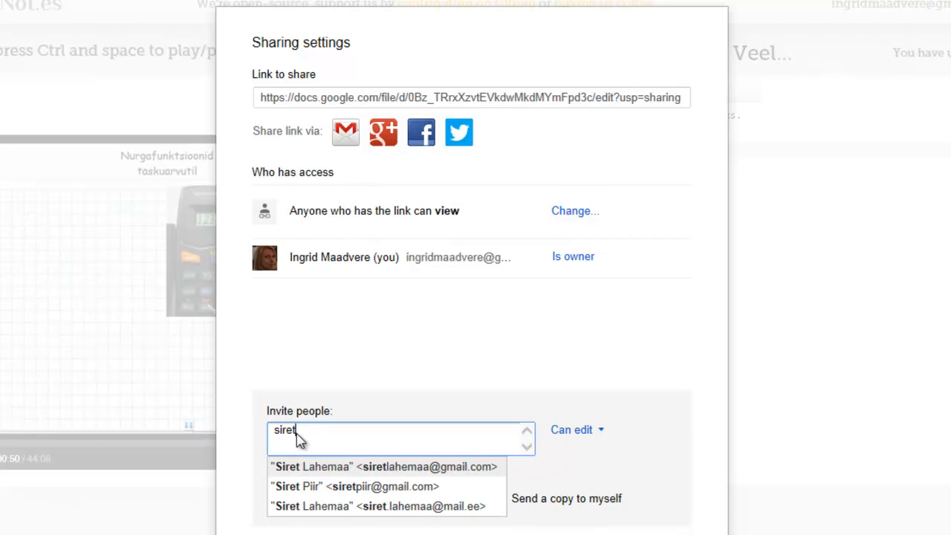
left_click(371, 470)
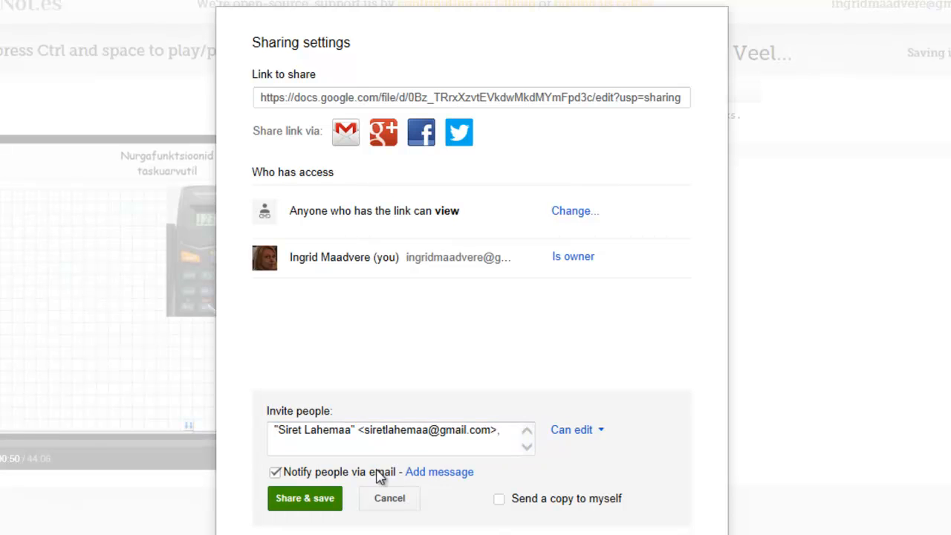
left_click(290, 500)
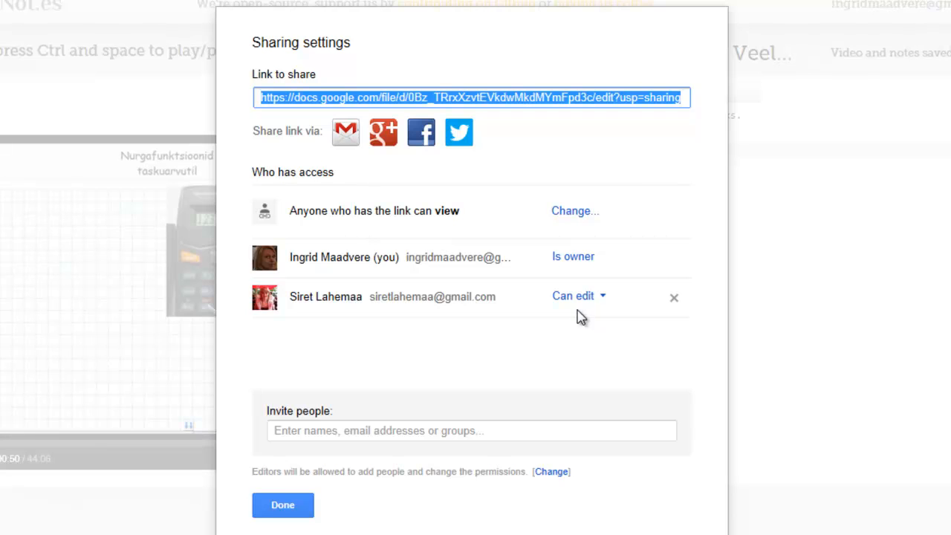
left_click(276, 506)
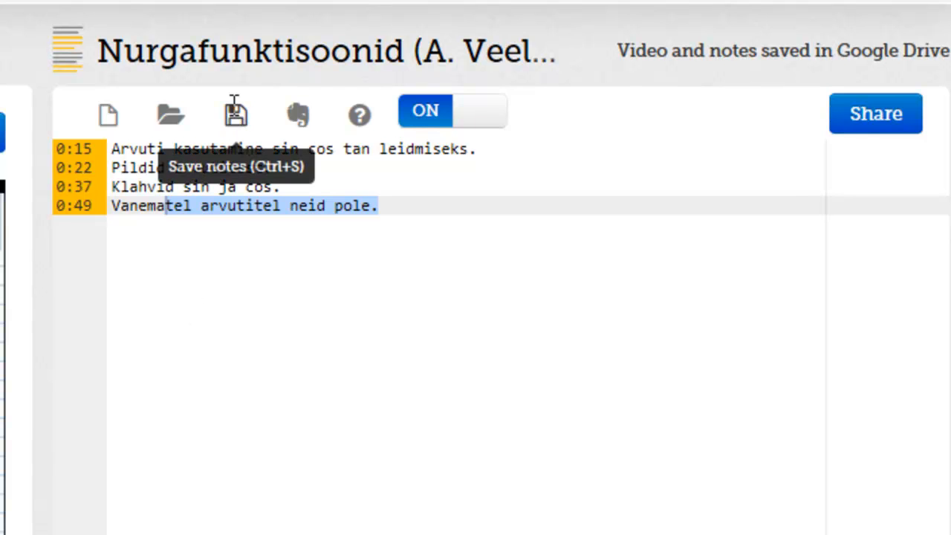
- Save the notes, start blank new notes, then open 'Arvuti kasutamine uurimistöö' from the Drive picker
left_click(235, 110)
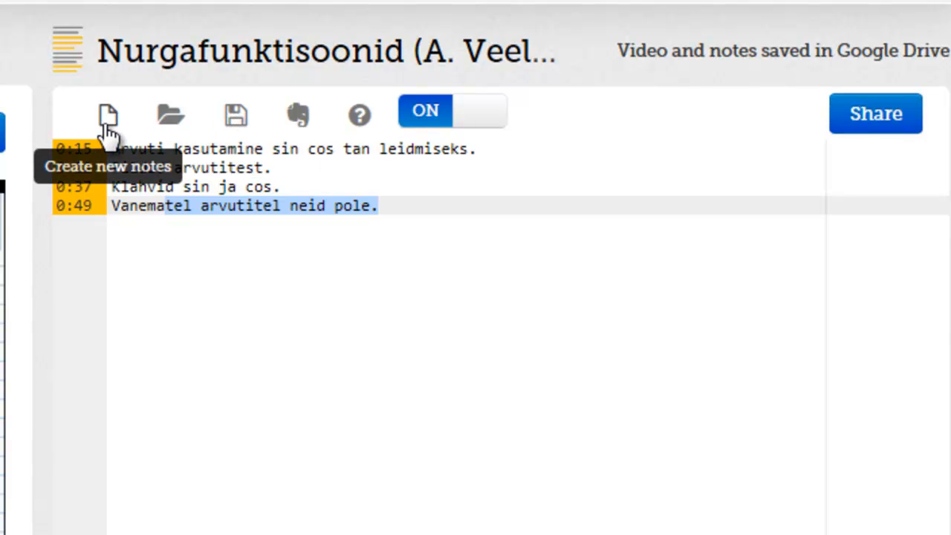
left_click(107, 119)
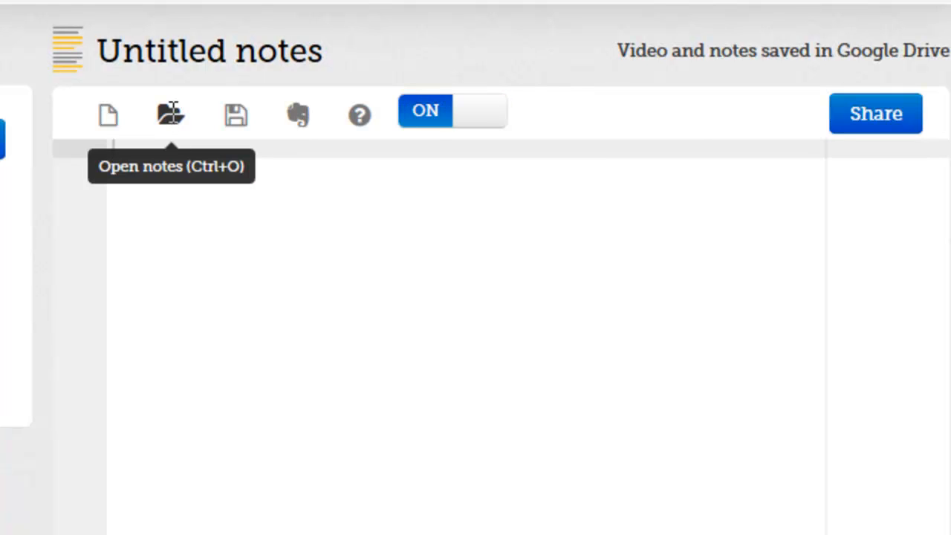
left_click(171, 113)
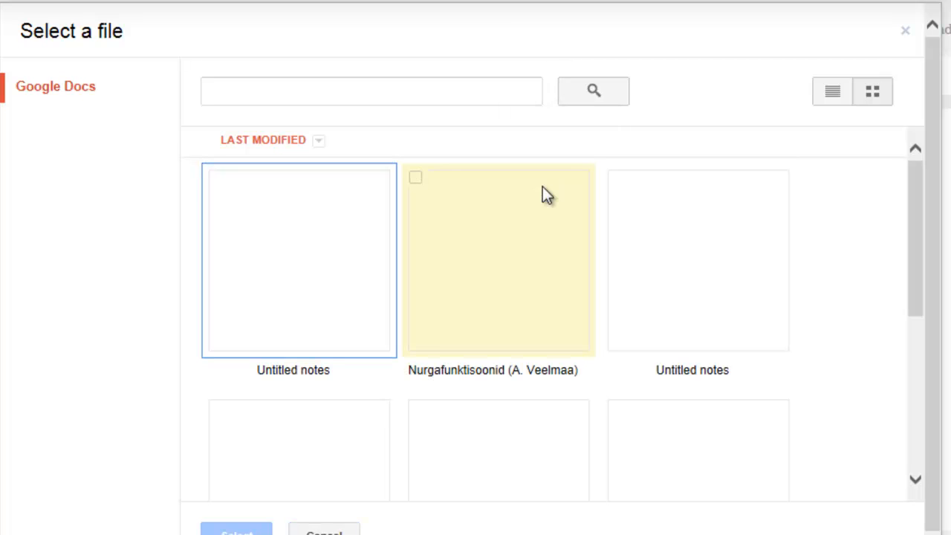
left_click_drag(896, 196, 870, 255)
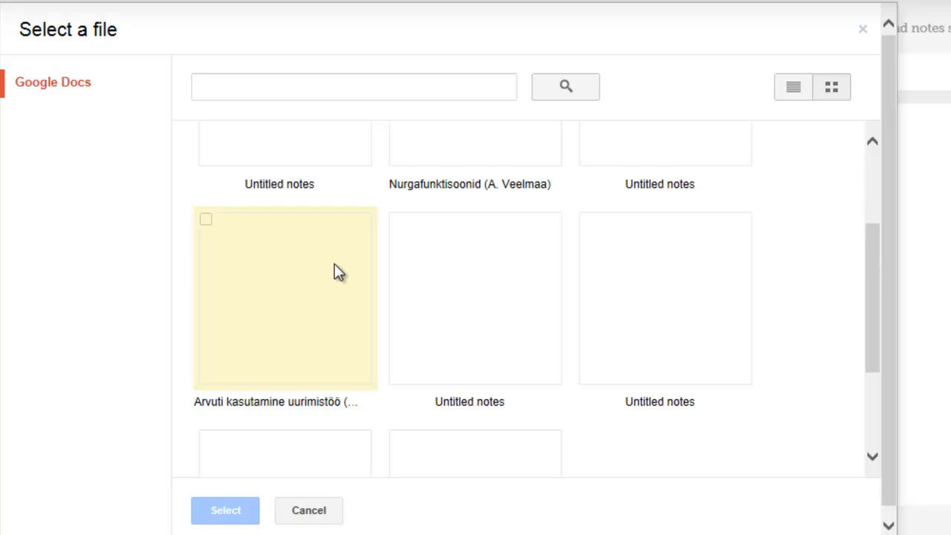
left_click(293, 340)
left_click(220, 513)
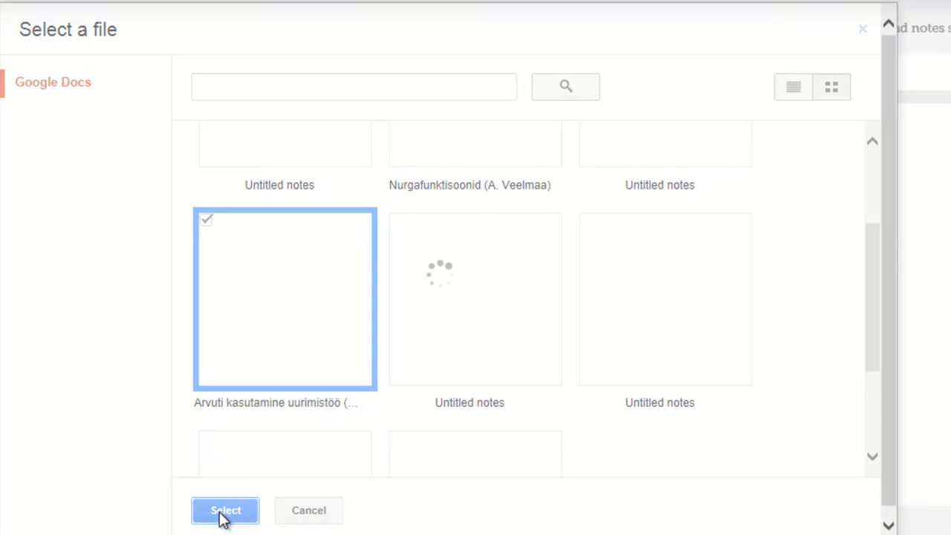